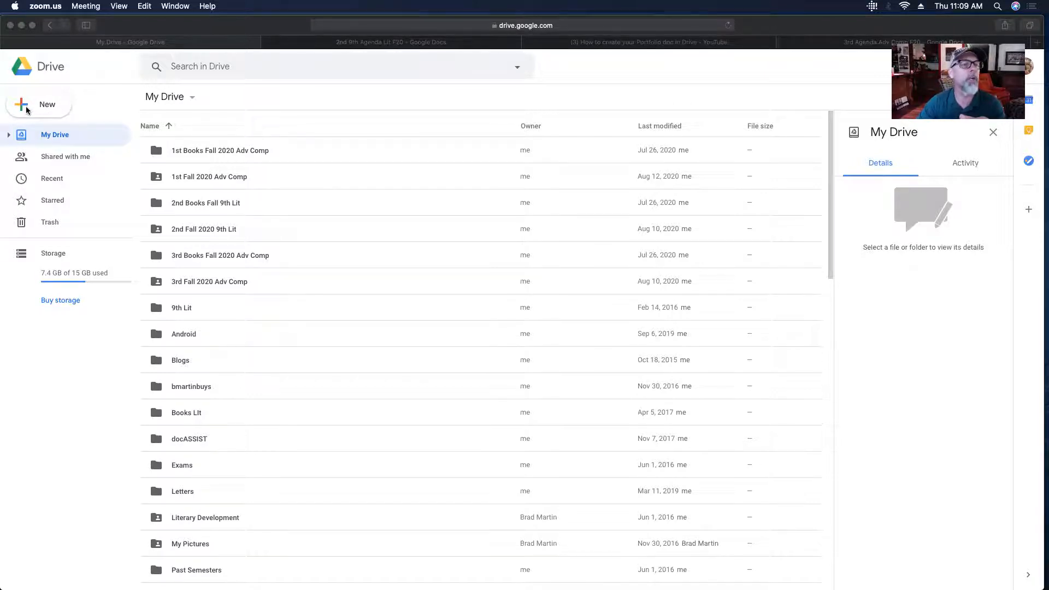
Step: Create a new blank Google Docs document and title it with the author's surname followed by "Book"
left_click(26, 109)
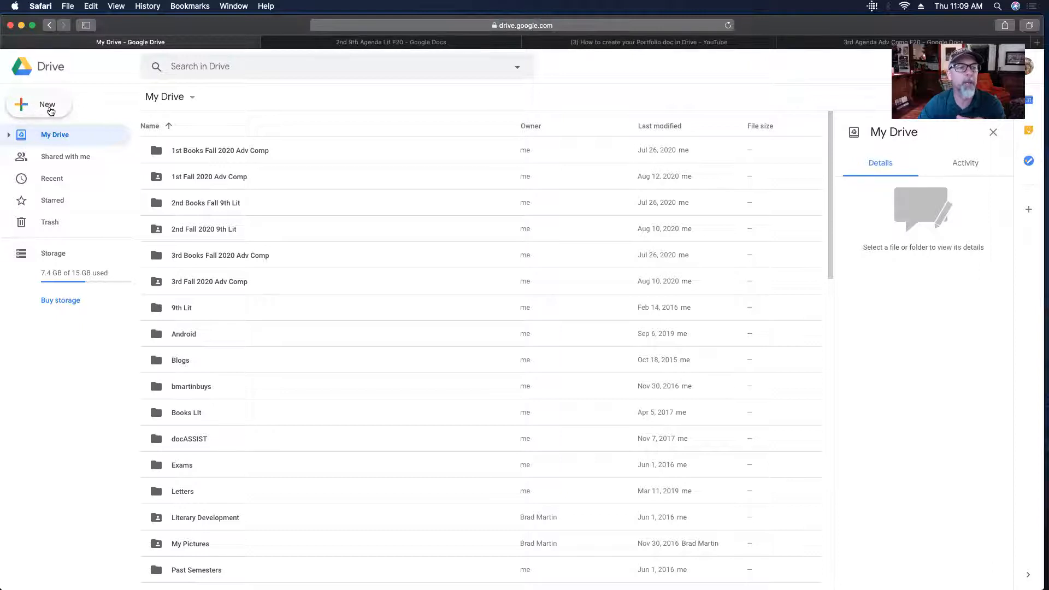
left_click(50, 108)
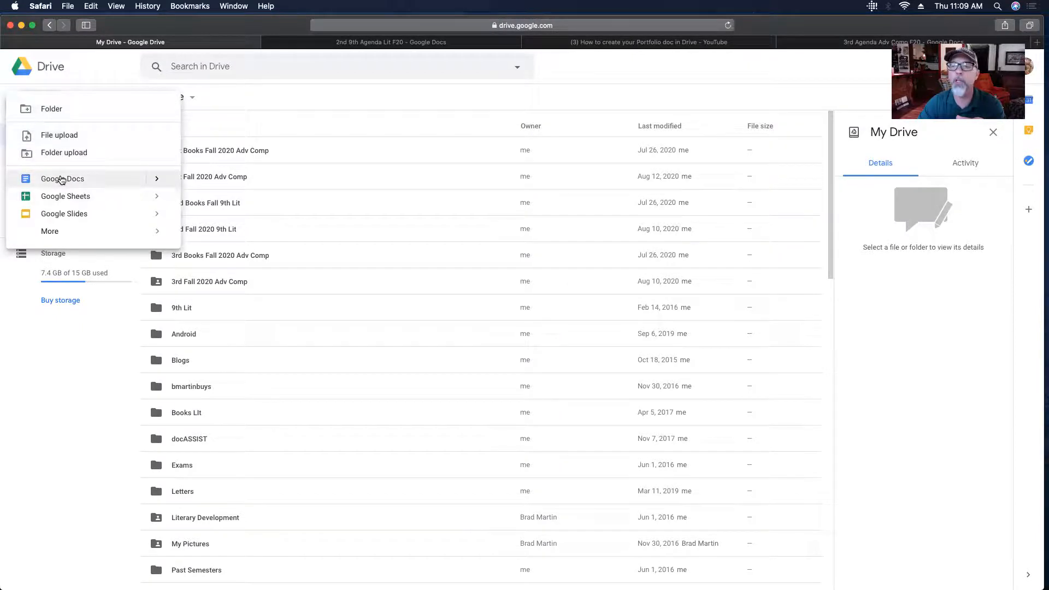
left_click(61, 181)
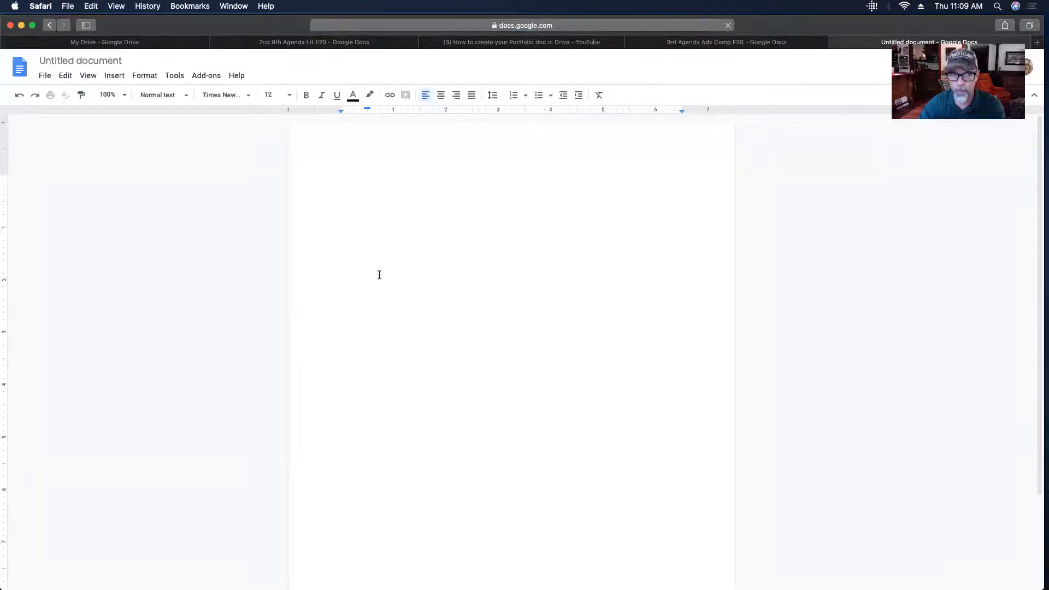
left_click(97, 65)
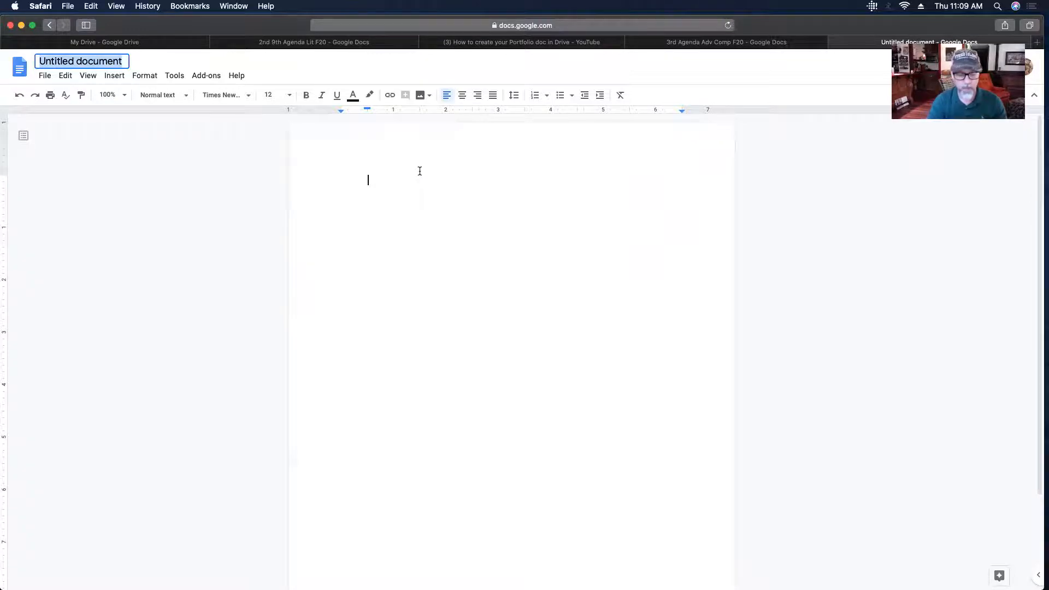
type("Martin")
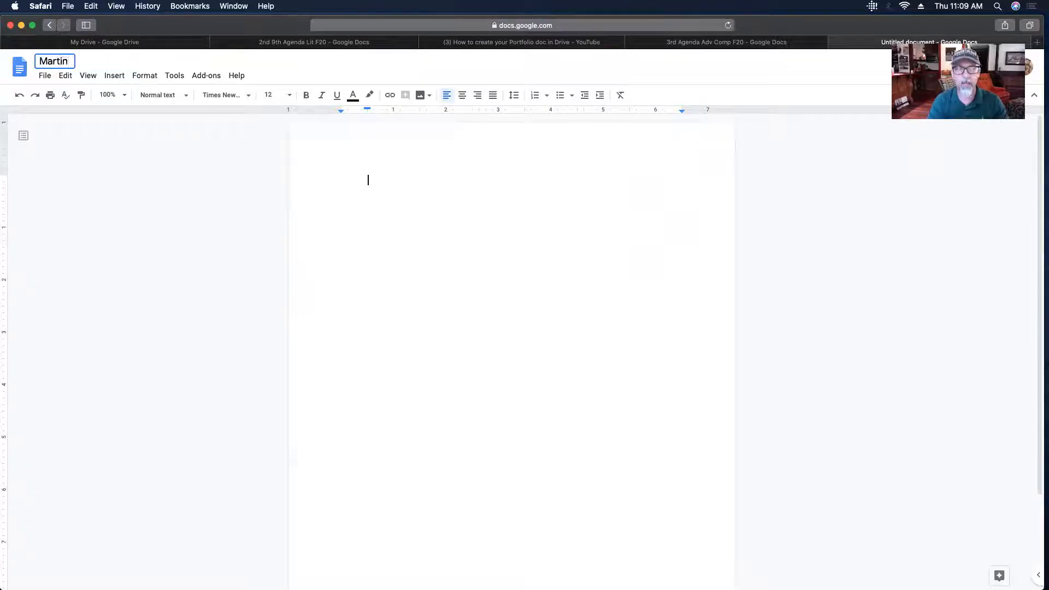
type(" Book")
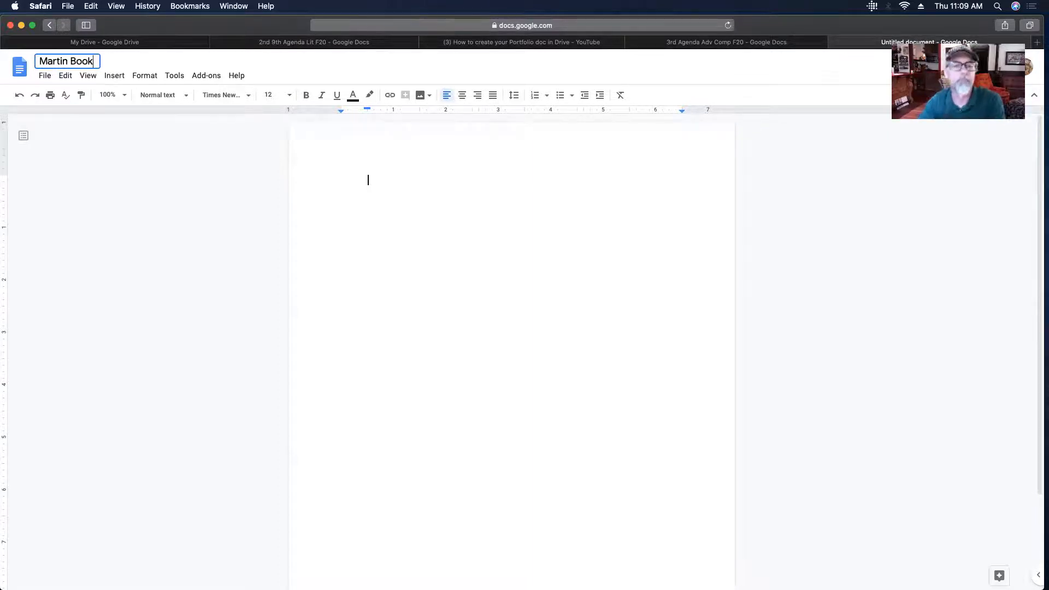
left_click(339, 170)
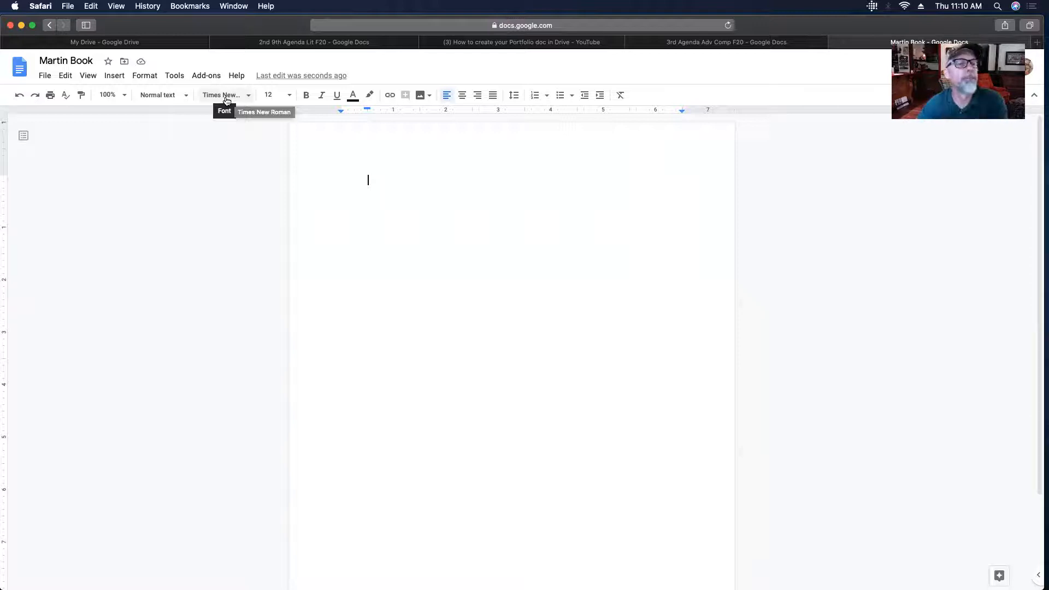
Step: In the page setup, set the top, bottom, left and right margins to .5 inches each
left_click(42, 79)
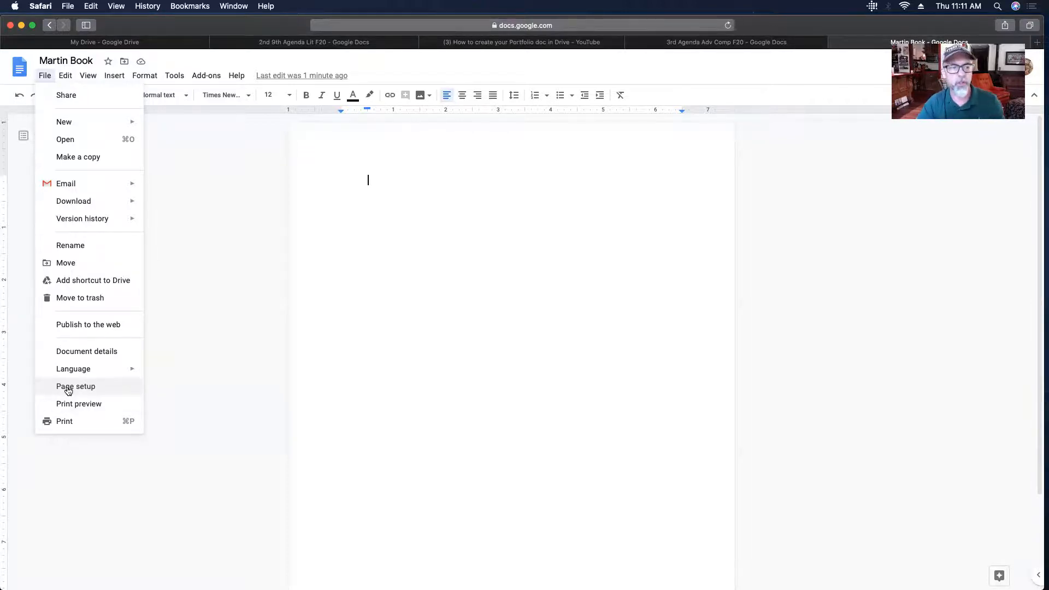
left_click(64, 387)
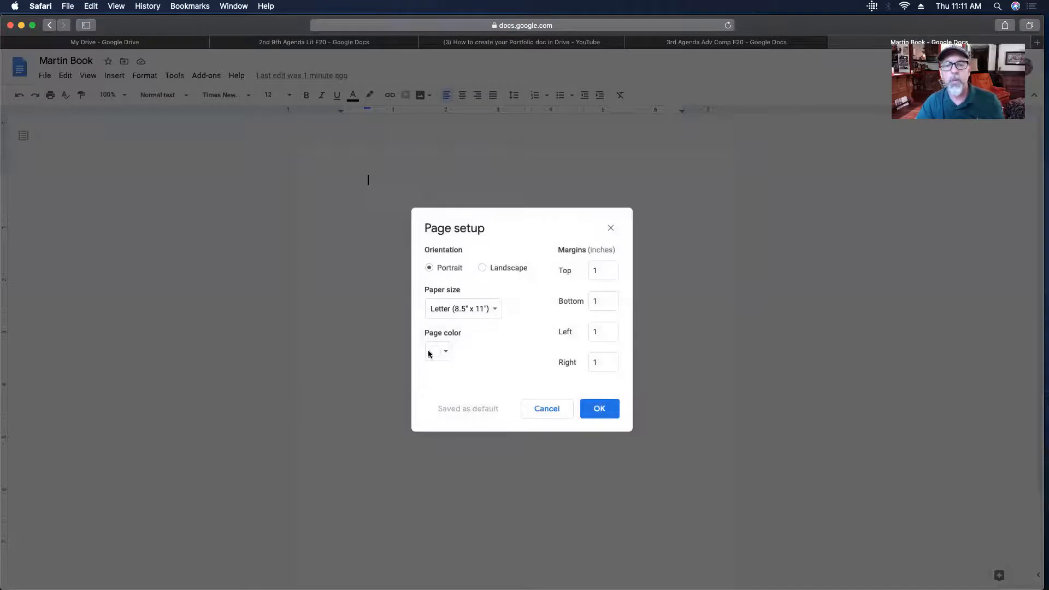
left_click(608, 272)
key("BackSpace")
type(".5")
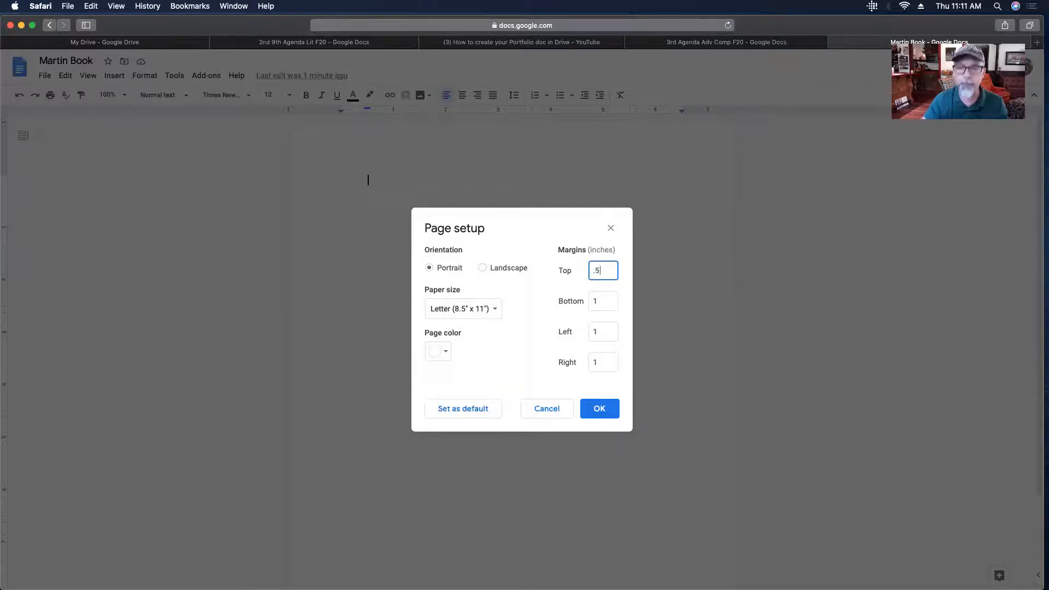
key("Tab")
type(".5")
key("Tab")
type(".5")
key("Tab")
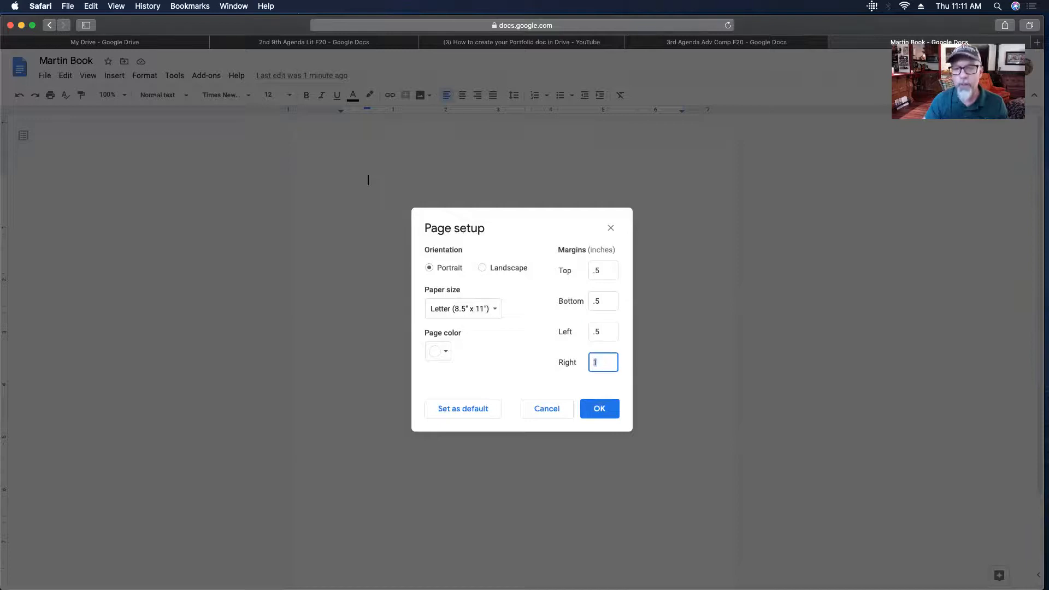
type(".5")
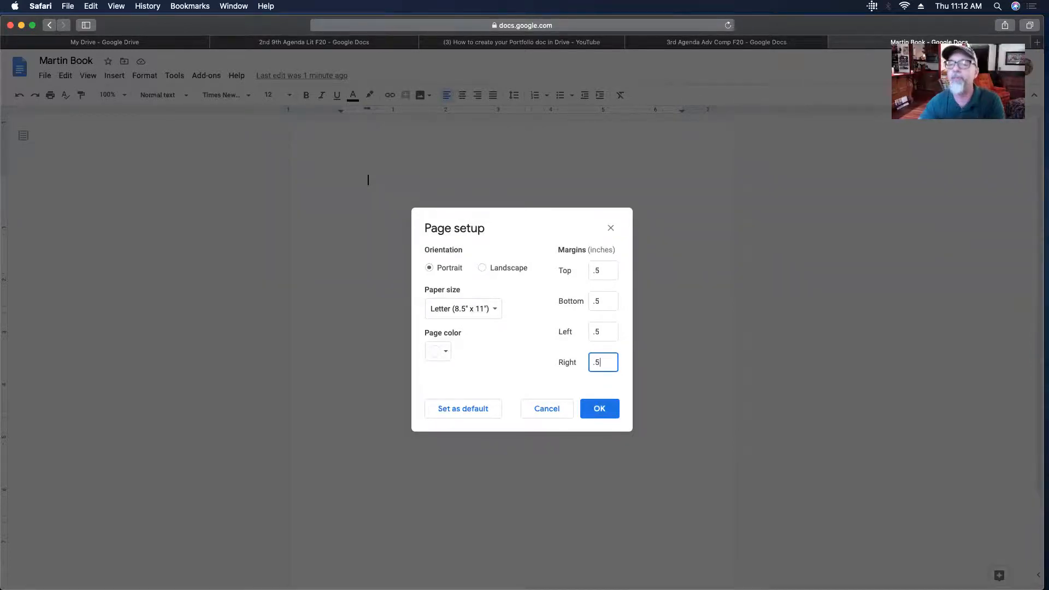
Step: Set the paper size to Statement (5.5" x 8.5") and apply the page setup
left_click(496, 312)
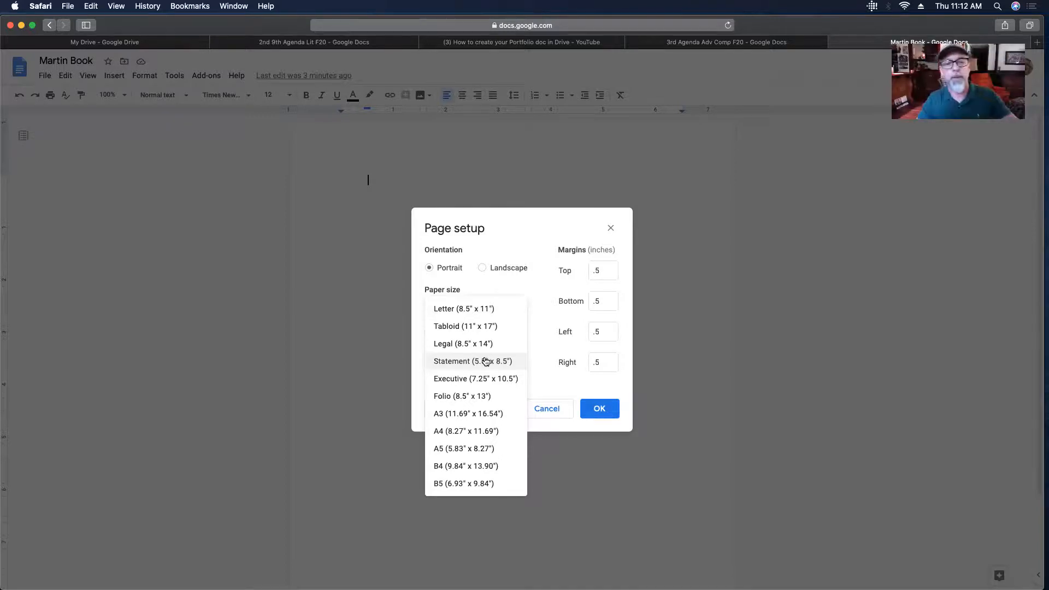
left_click(486, 362)
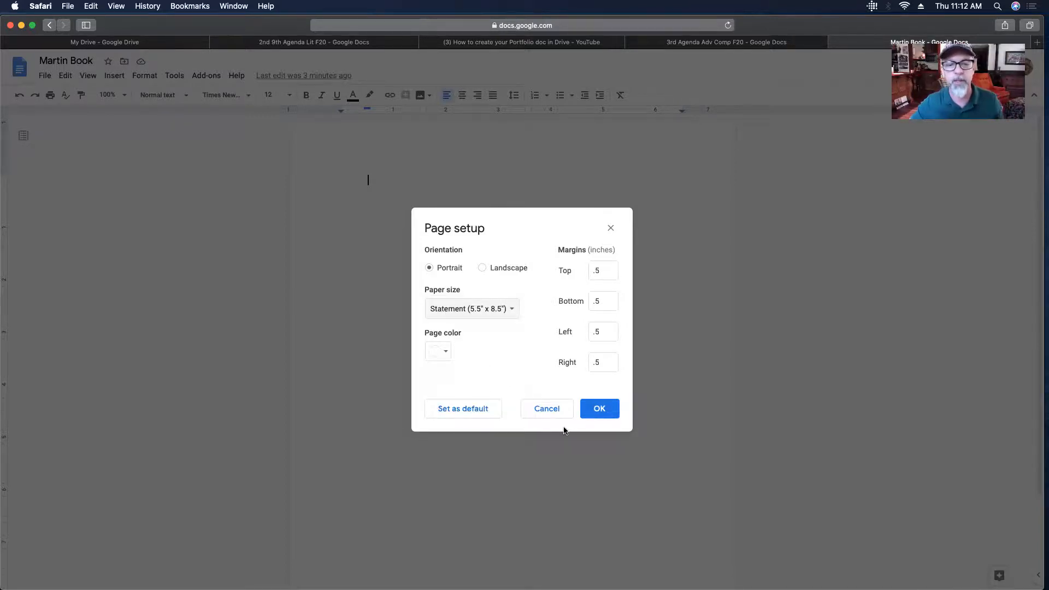
left_click(600, 411)
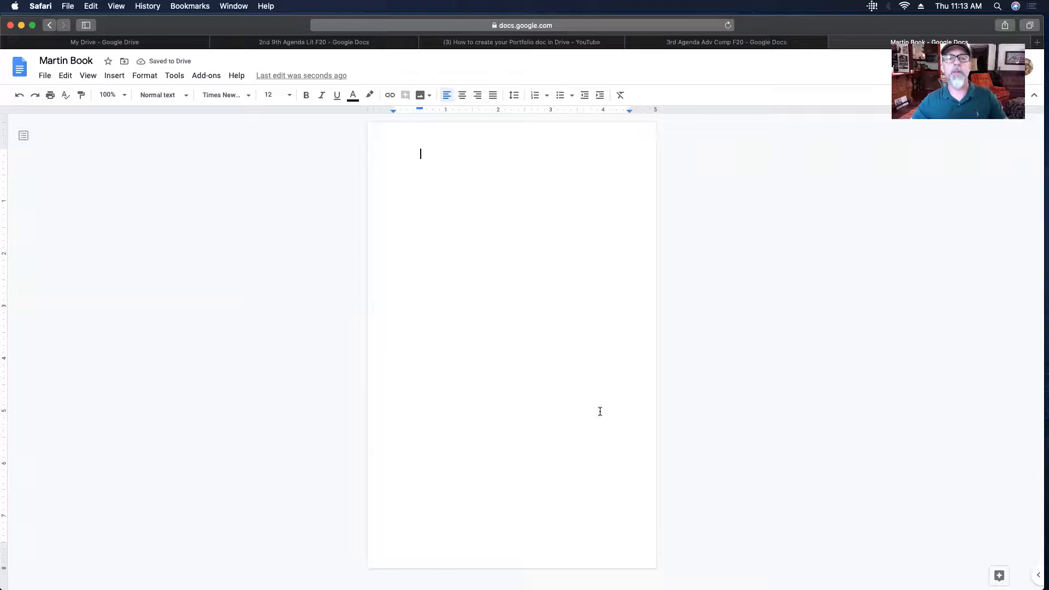
Step: Set the line spacing to Single and add header page numbers that skip the first page
left_click(513, 96)
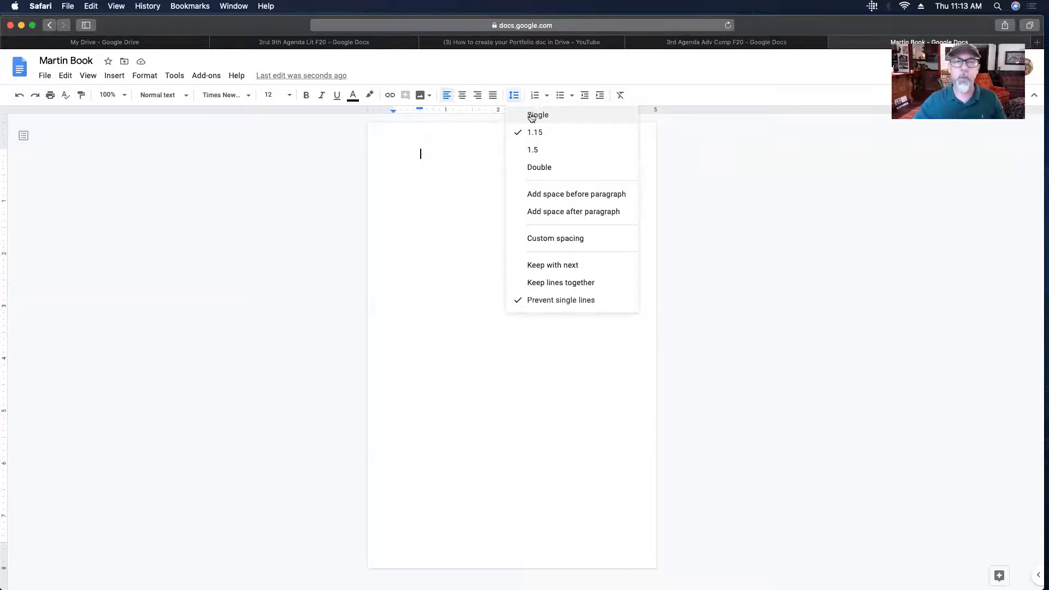
left_click(532, 117)
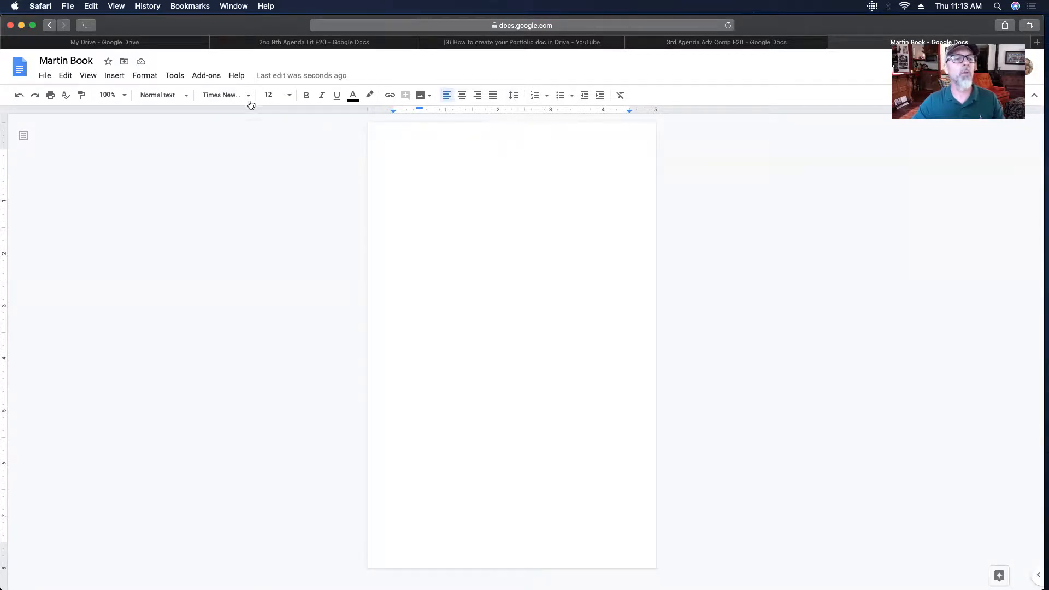
left_click(115, 77)
mouse_move(135, 119)
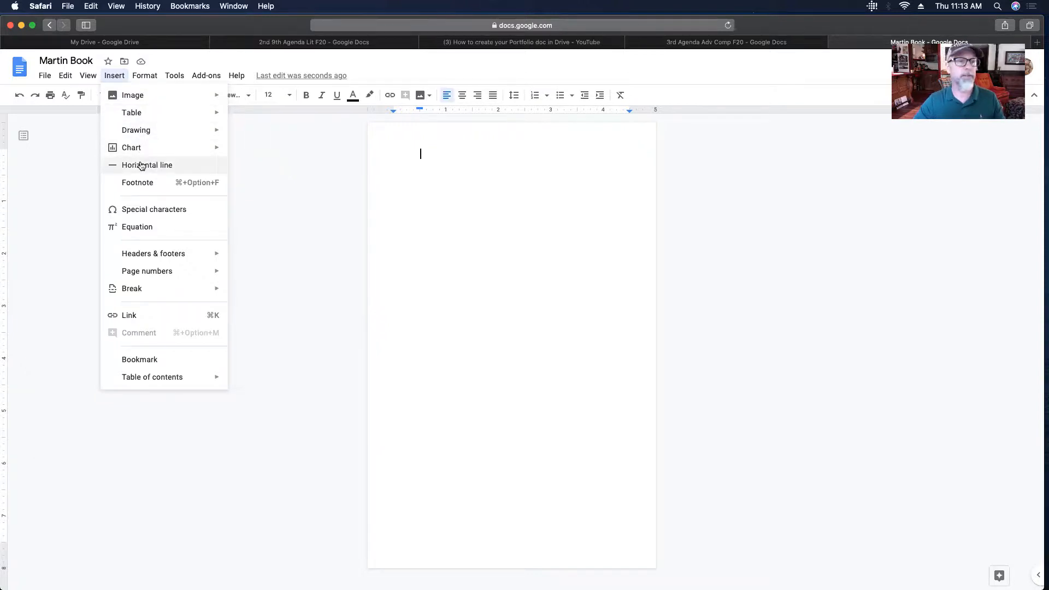
mouse_move(180, 277)
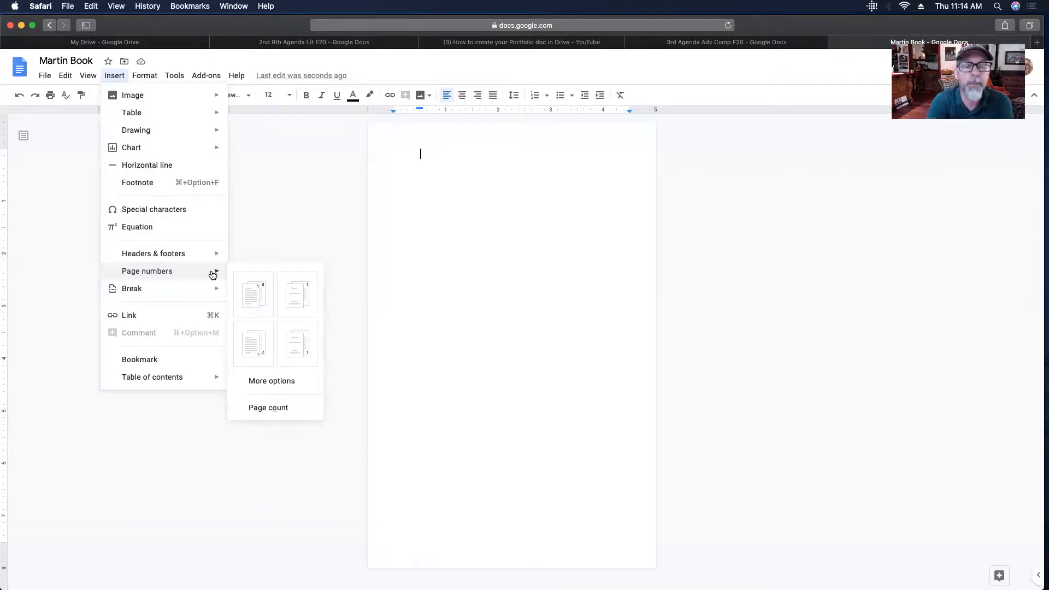
left_click(306, 300)
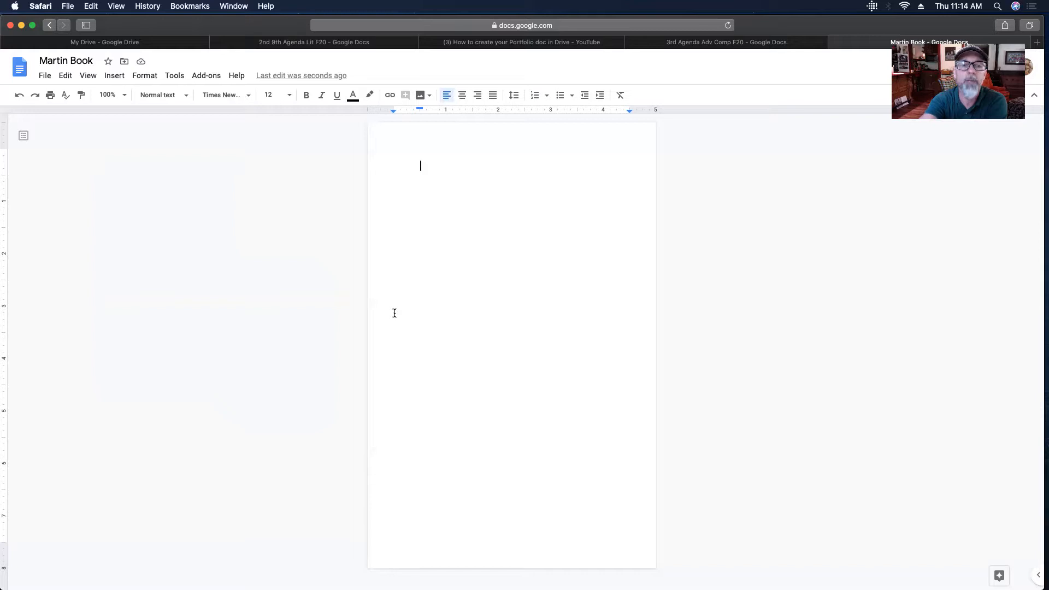
Step: Remove the first-line indent and write the heading "Chapter 1" with a few lines of placeholder text beneath it
key("BackSpace")
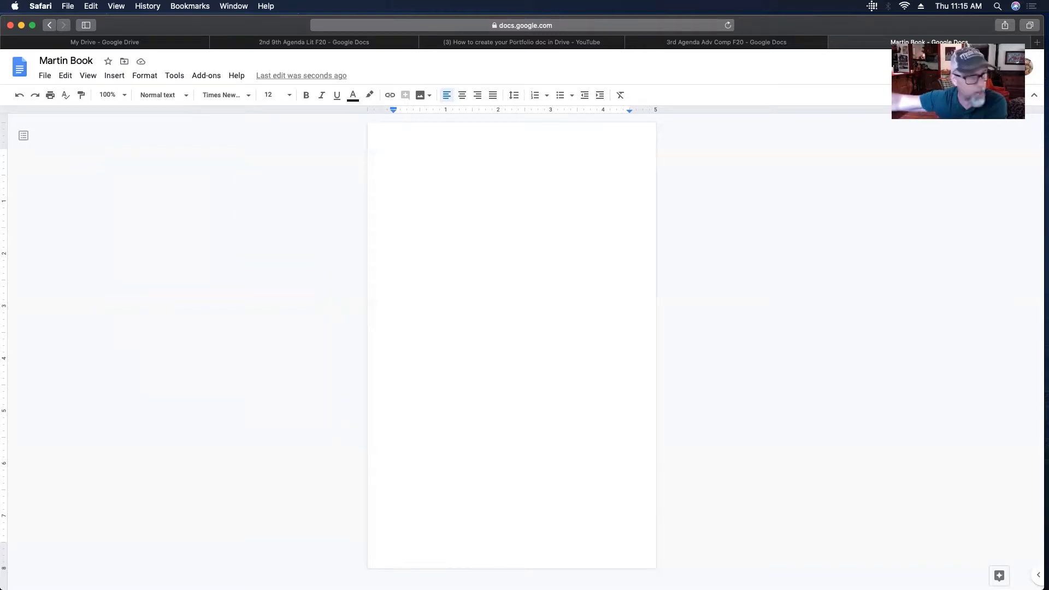
type("chapter 1")
key("Return")
type("slkdjfsldkjsldkjlsadkfjldkfjsldkfjsld")
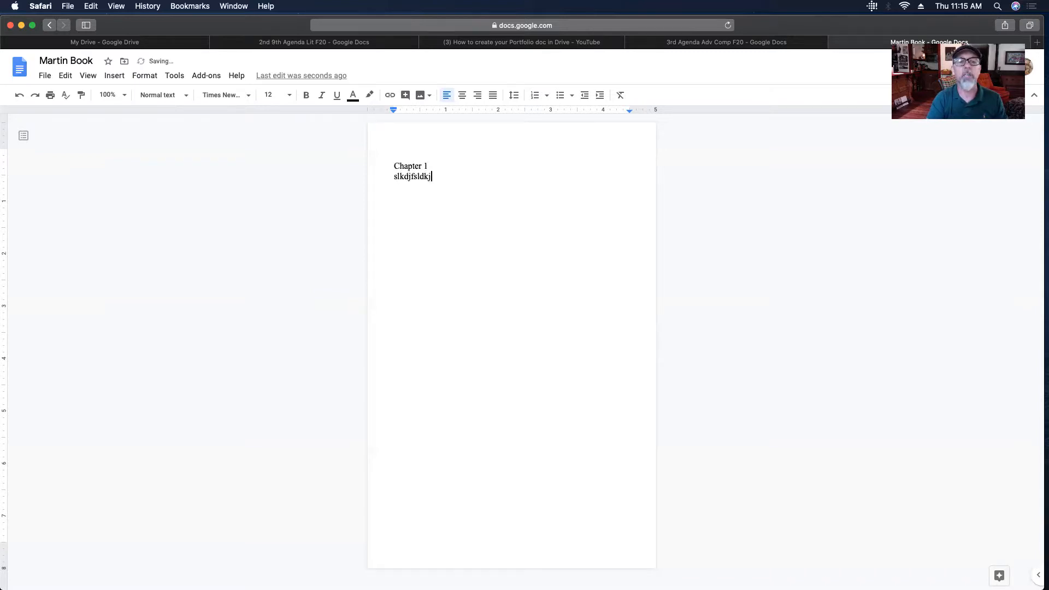
type("fjlsdkfjsldkfjlsadkfjlsdkfjlsdkfjlsdkfjlsdkfjlsdkf")
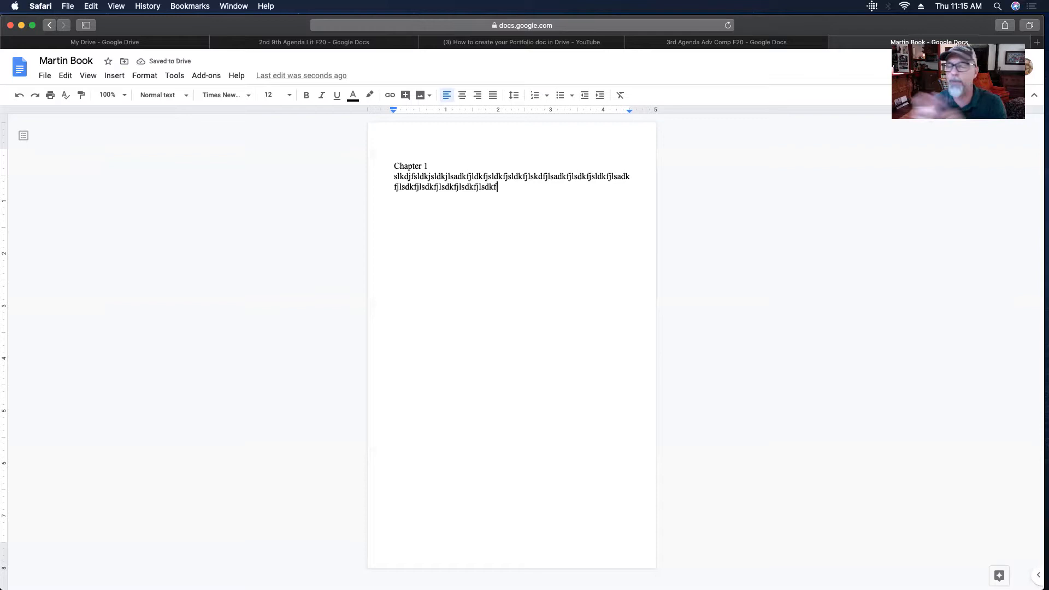
type("sdlifkjw")
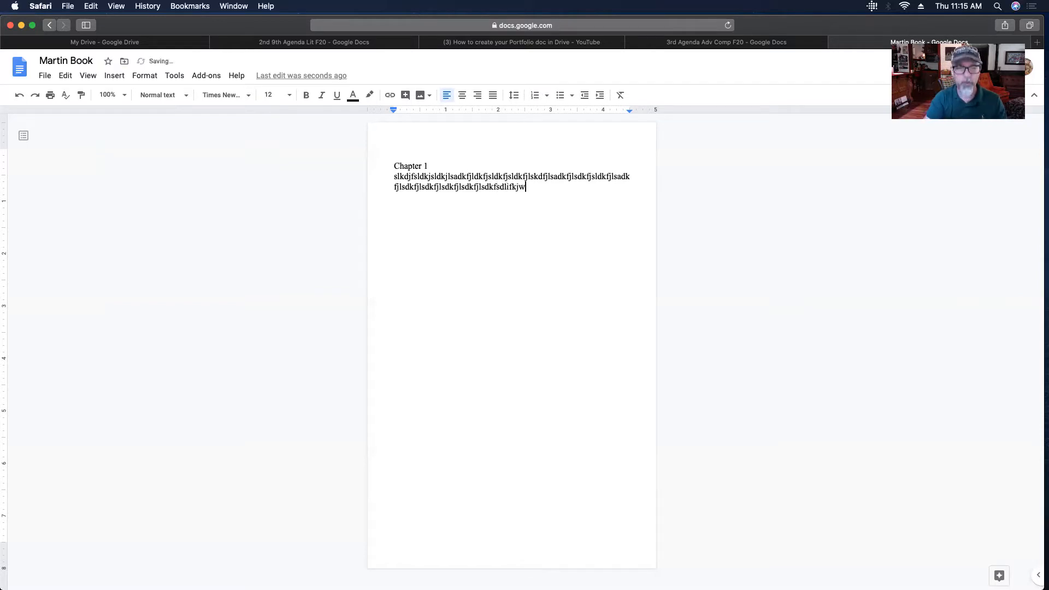
type("elfjwloefiljweiefjlsadkfjlsdkfjlsdkfjlsadkfjlsdkfjl")
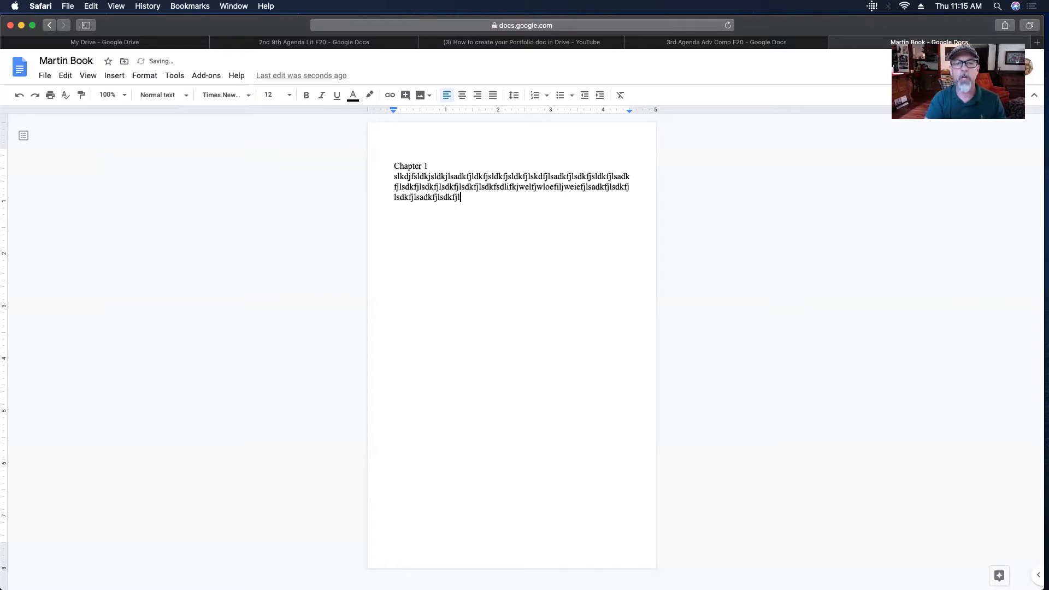
type("sdkfjlsdkfjlsdkfjlsdkfjlsdkfjlsdkfjlsadkjflsdkfjldsfj")
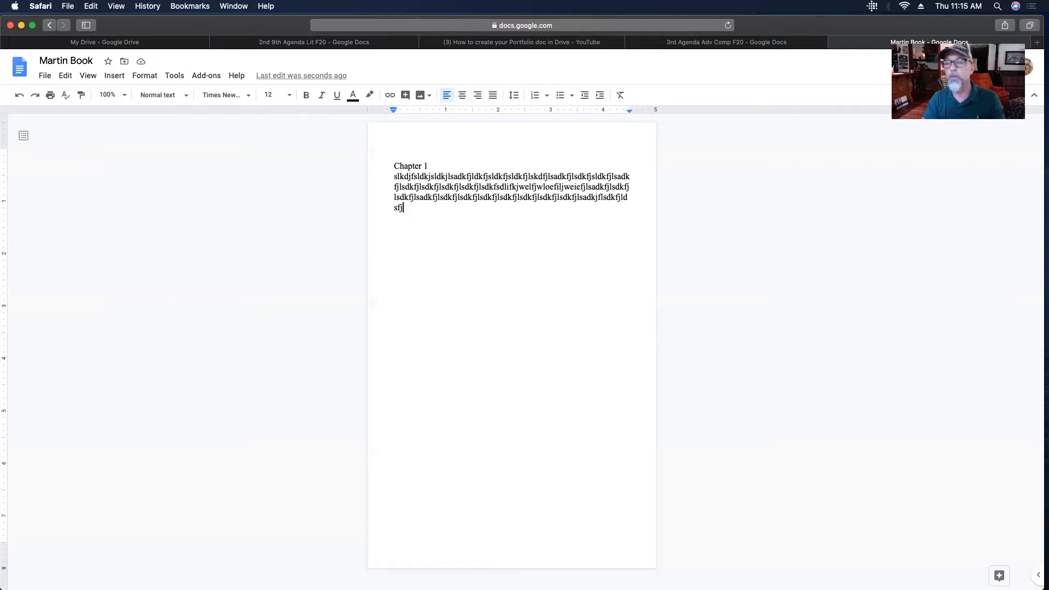
Step: Leave two blank lines below the first chapter, then write the heading "Chapter 2" with placeholder text beneath it
key("Return")
key("Return")
key("Return")
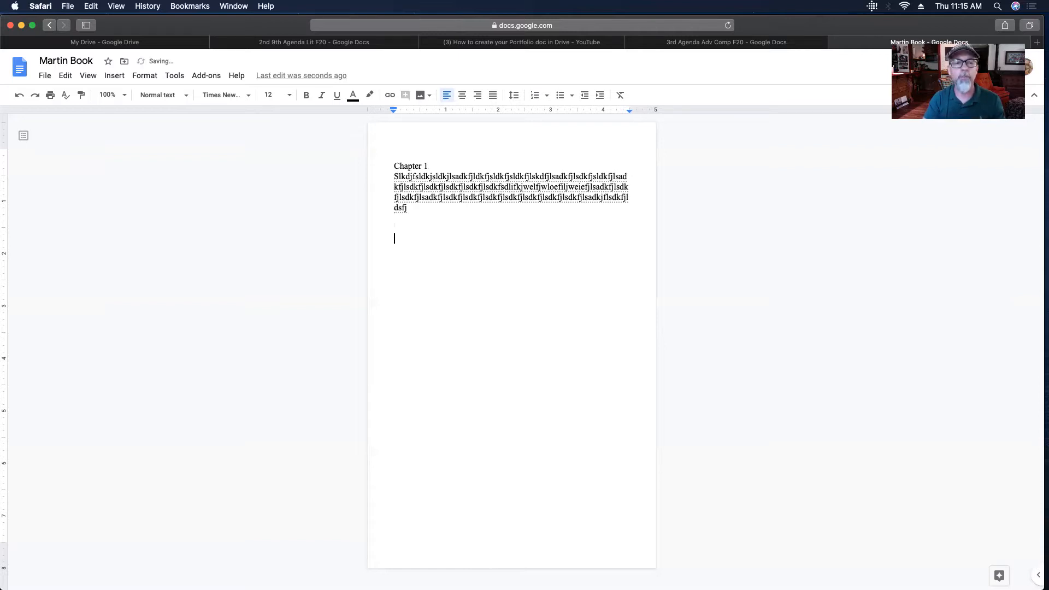
type("chapter 2")
key("Return")
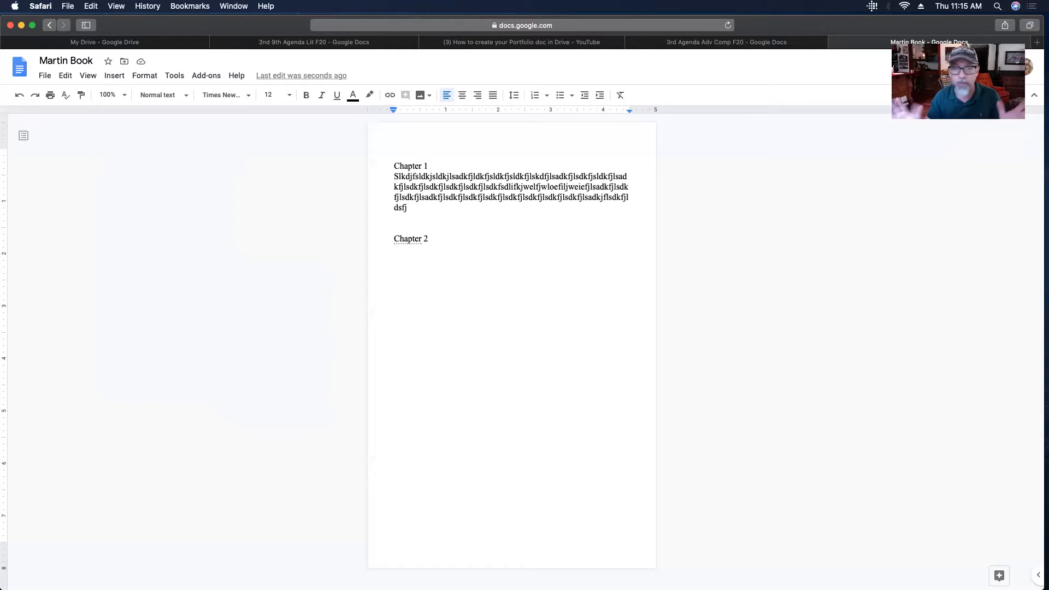
type("lskjfalsdkfjalsdkfjsdl")
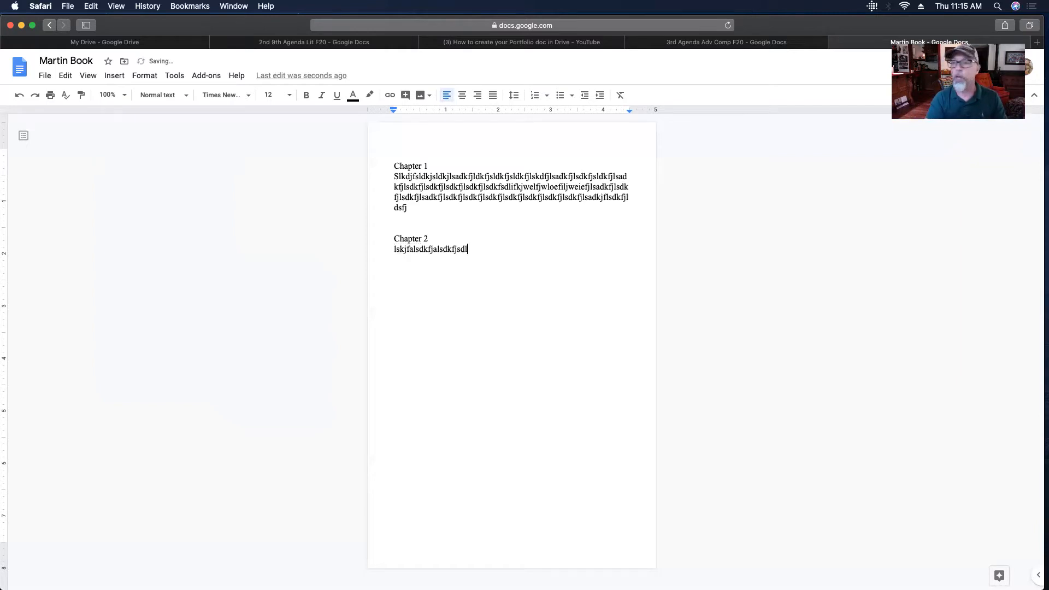
type("fkjsdlfkjsdlfkjsldafkjasdlkfjsldfkjlsdkfjalsdkfjalsdkfjalsd")
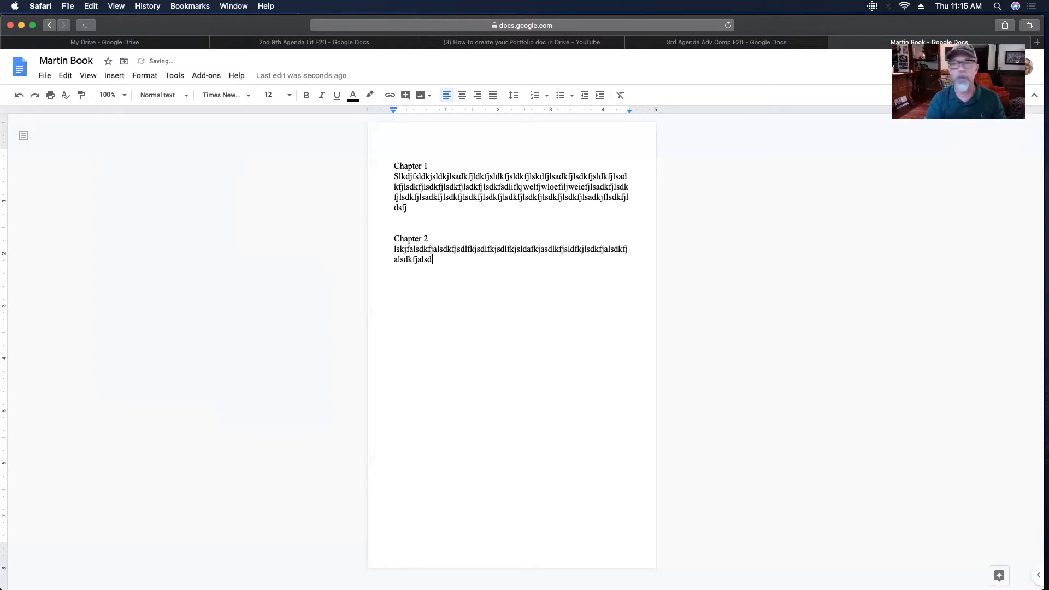
type("kfjasldkfjalsdkfjlsdkfjlsdkfjlsdkfjlasdkfjlsadkfjlsdkfj")
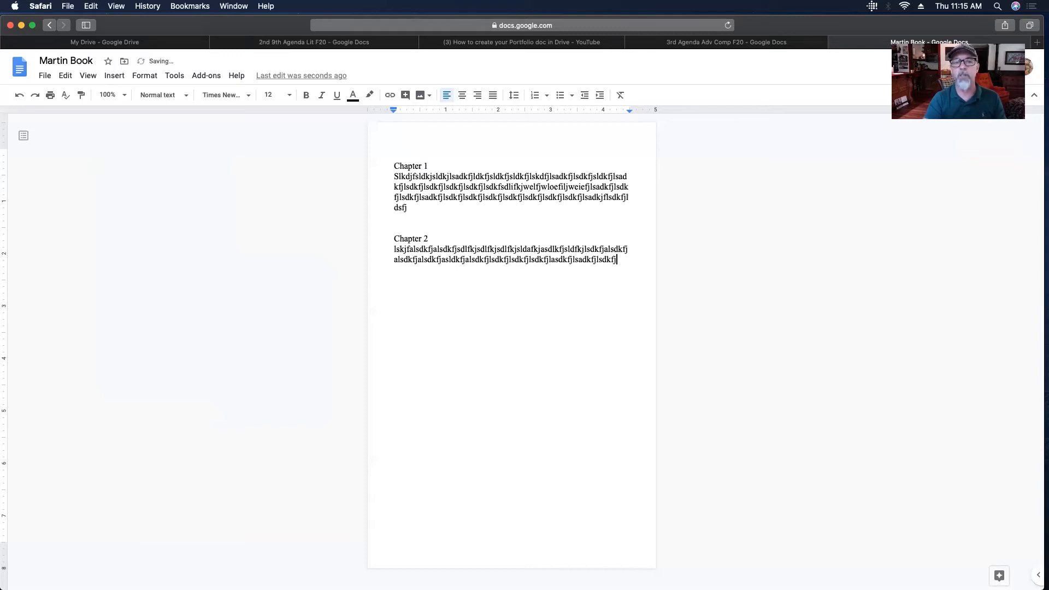